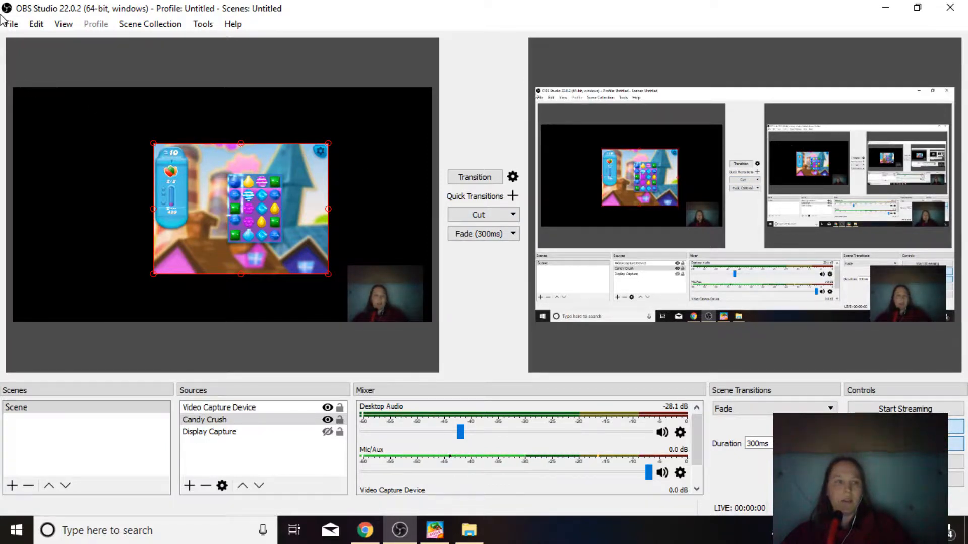
Review the Stream, Output, Audio, Video, Hotkeys and Advanced pages of the program settings and close them without changes.
click(11, 25)
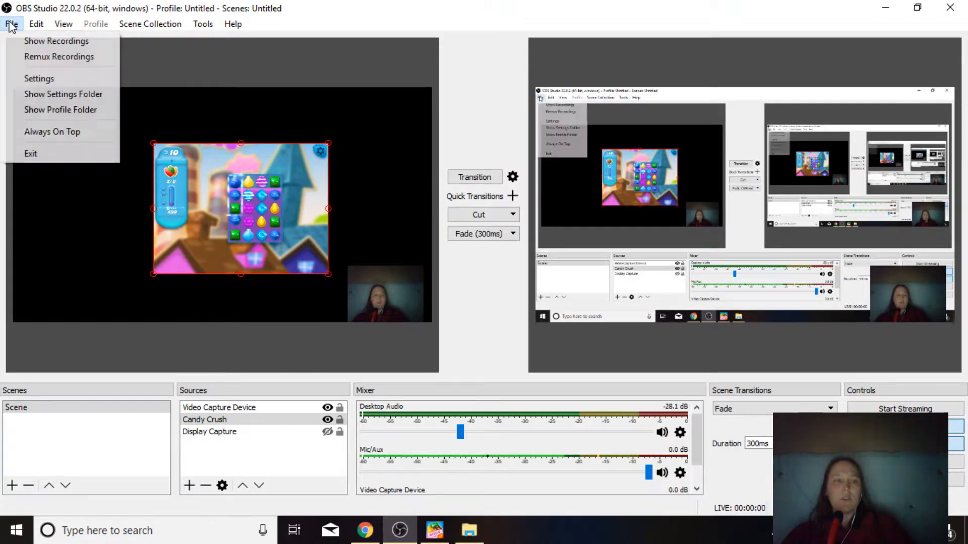
click(45, 79)
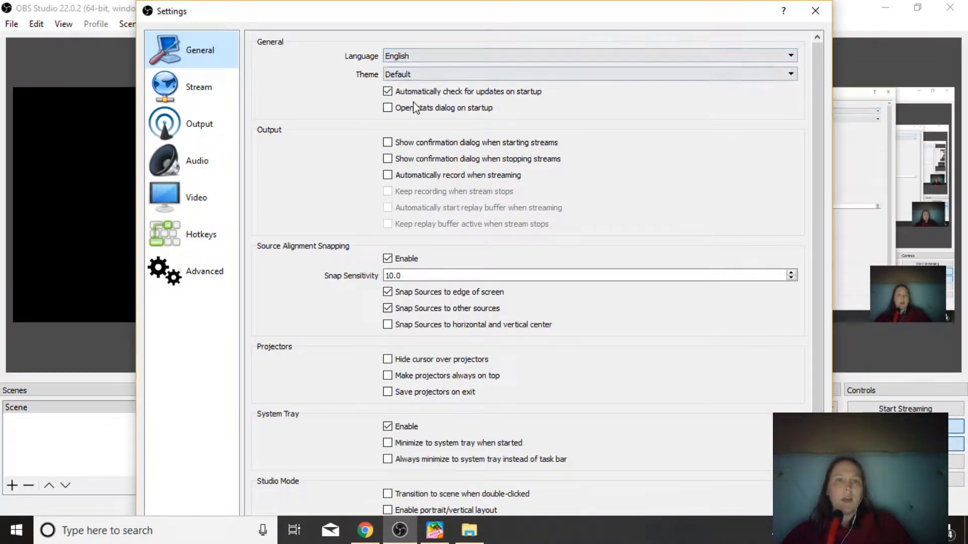
click(194, 95)
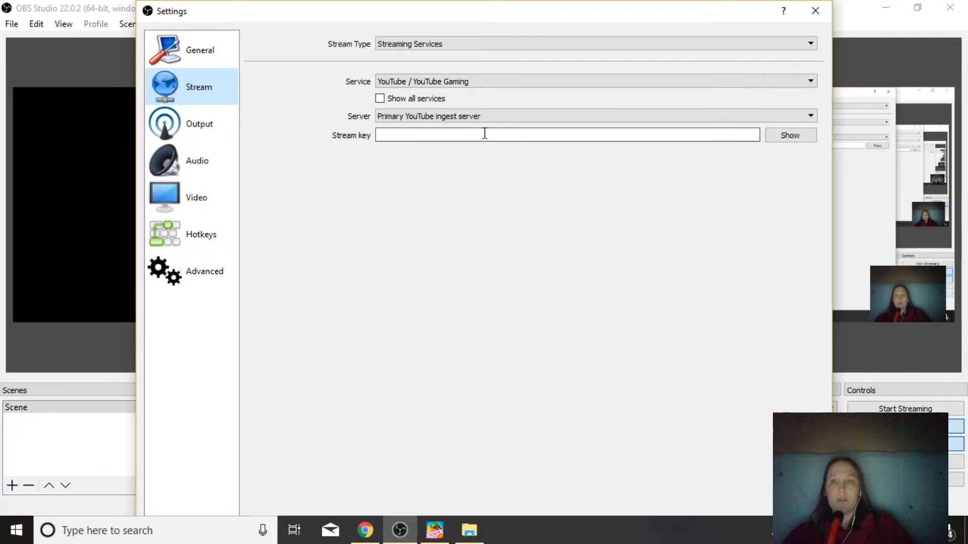
click(207, 137)
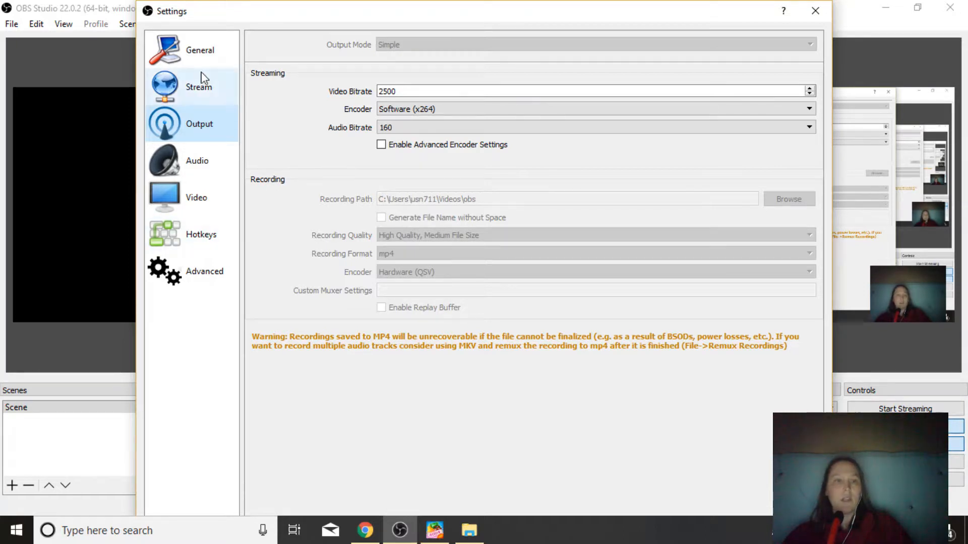
click(197, 172)
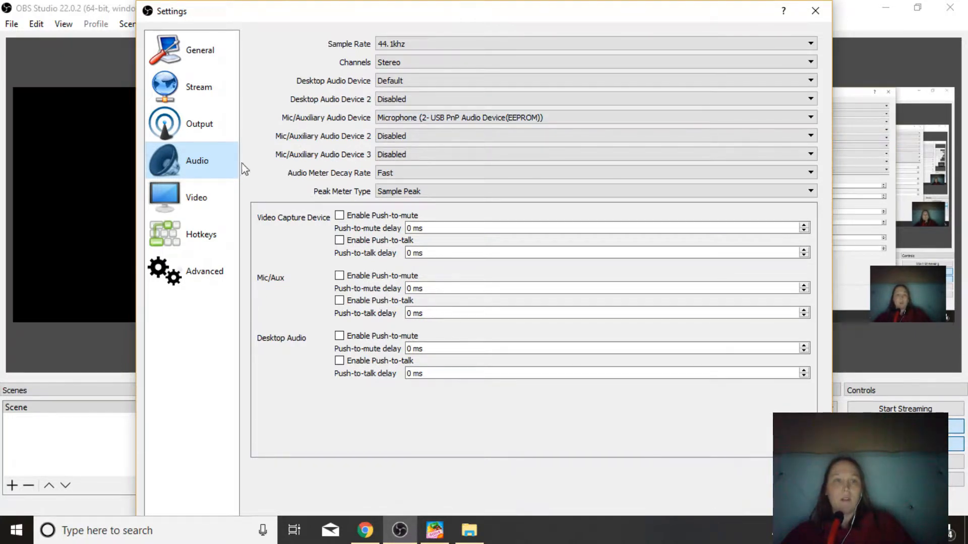
click(198, 204)
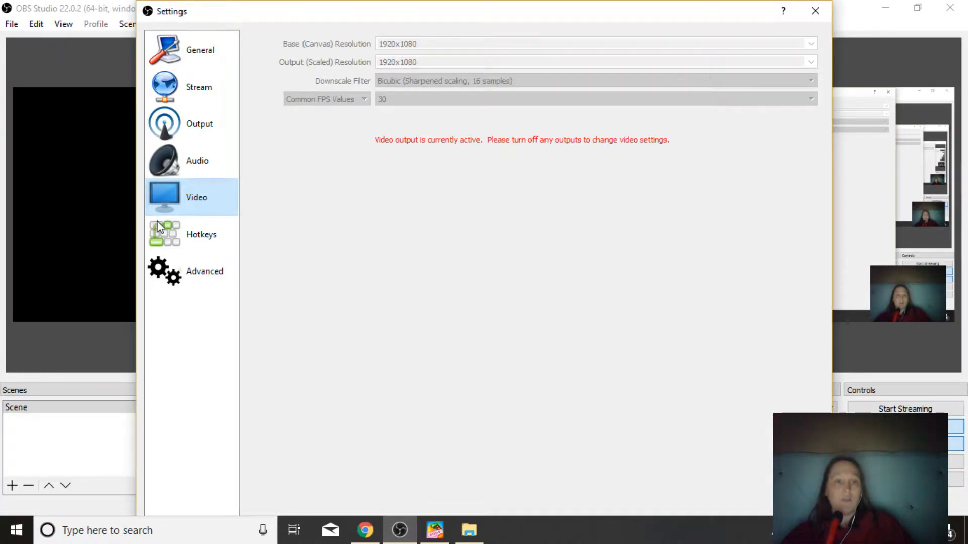
click(177, 247)
click(174, 280)
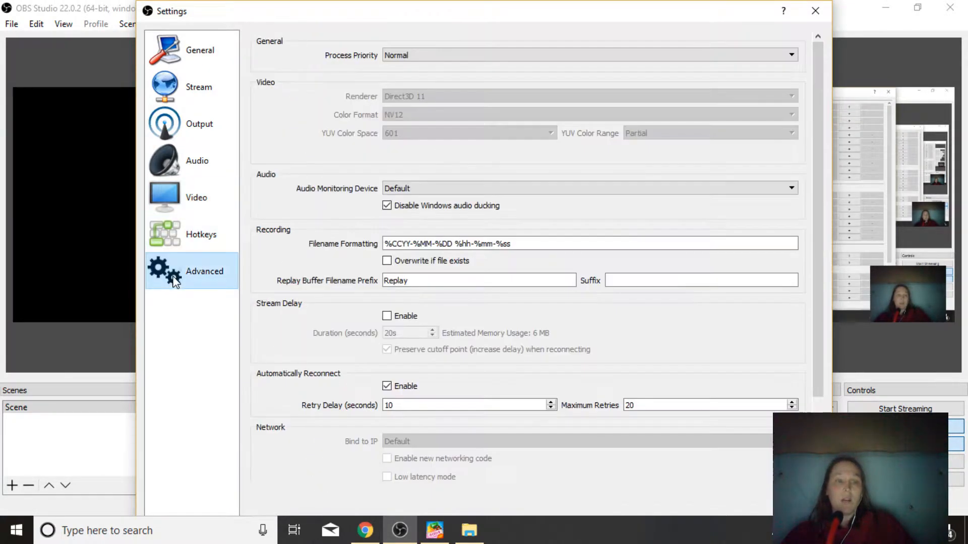
click(815, 11)
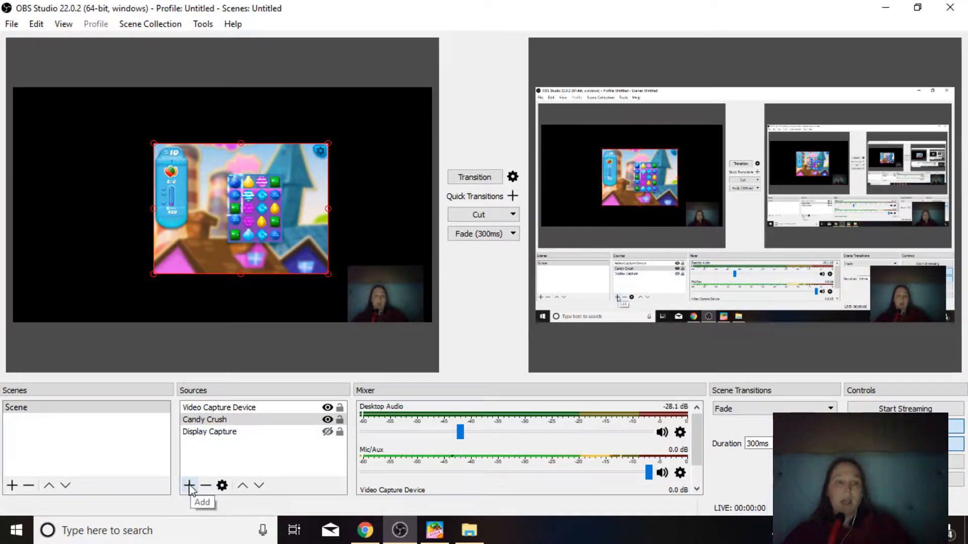
Add a new Game Capture source and check the windows offered for specific-window capture, cancelling the property changes.
click(189, 486)
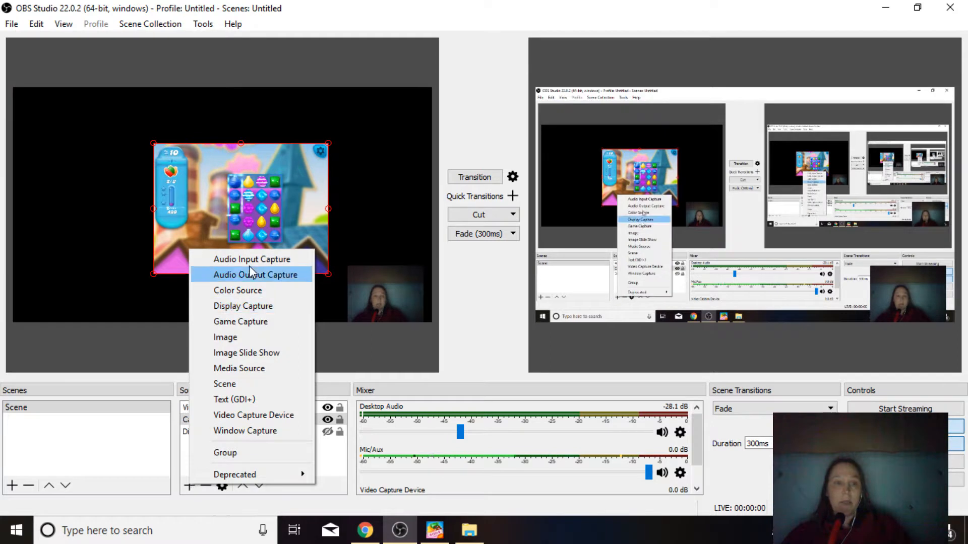
click(241, 323)
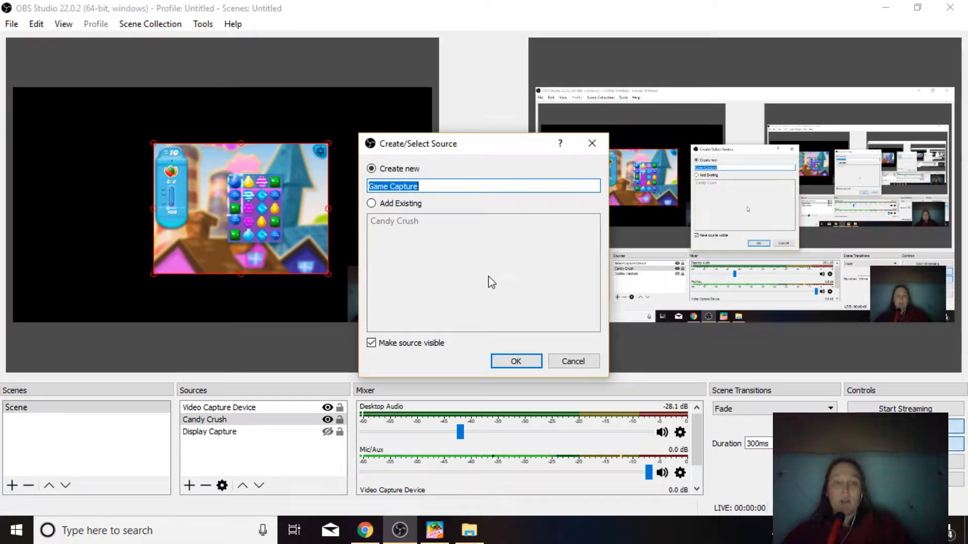
click(516, 362)
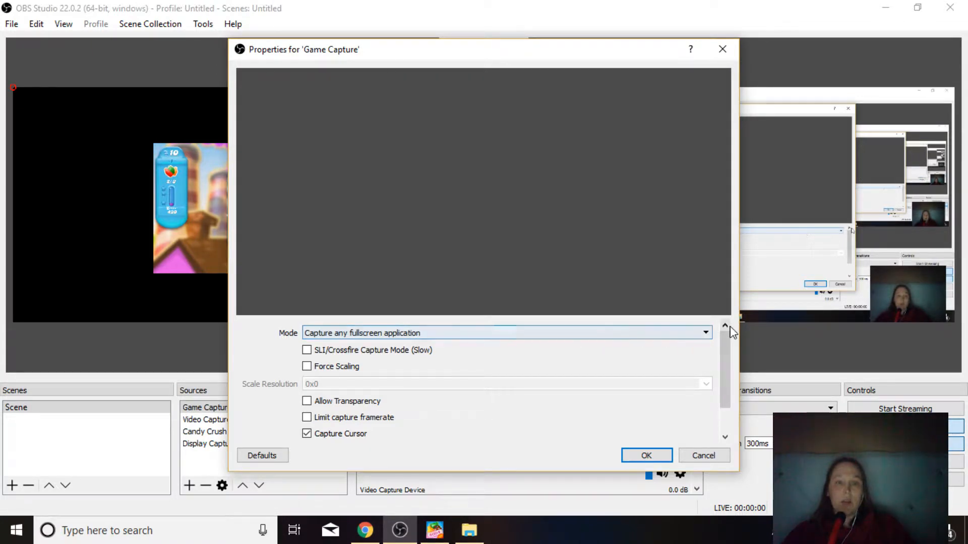
click(699, 341)
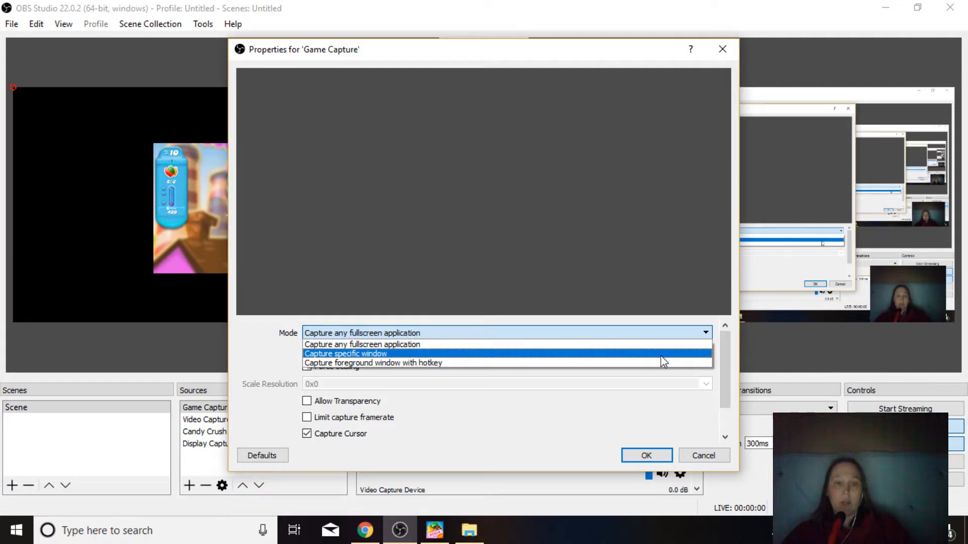
click(664, 357)
click(706, 316)
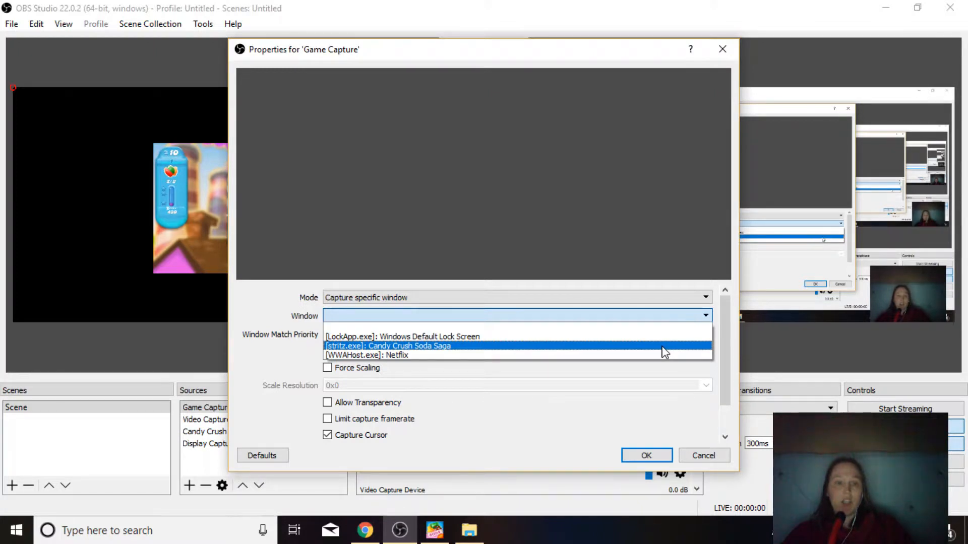
click(712, 456)
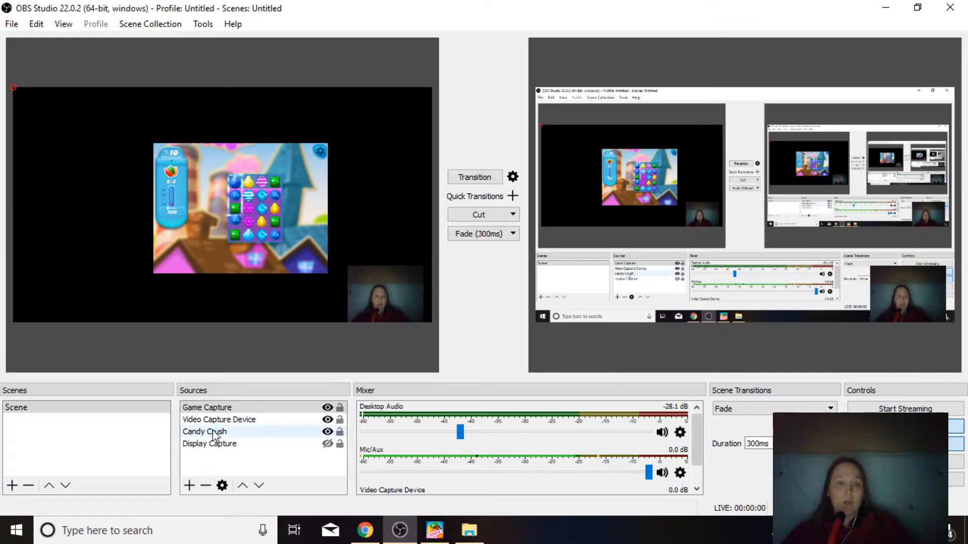
Hide the new Game Capture source in the scene.
click(328, 407)
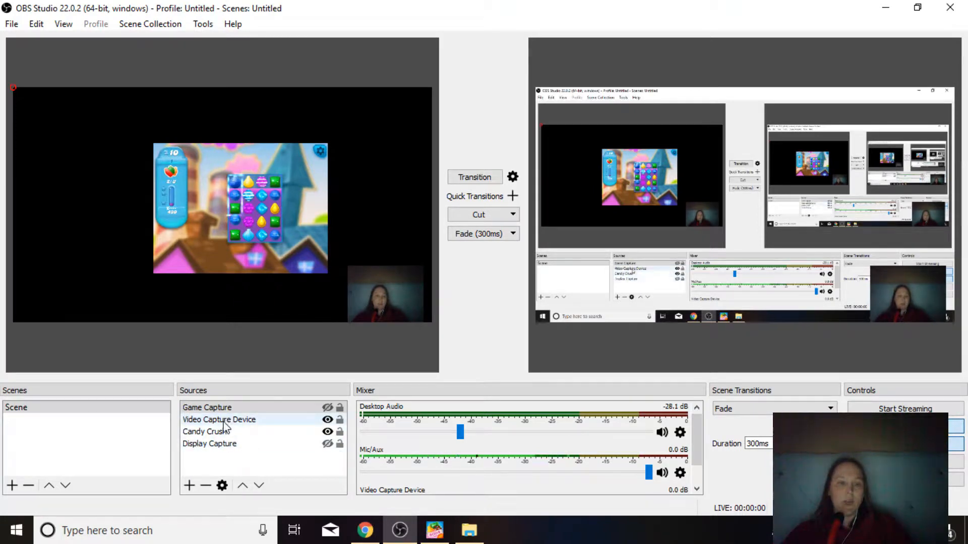
click(213, 444)
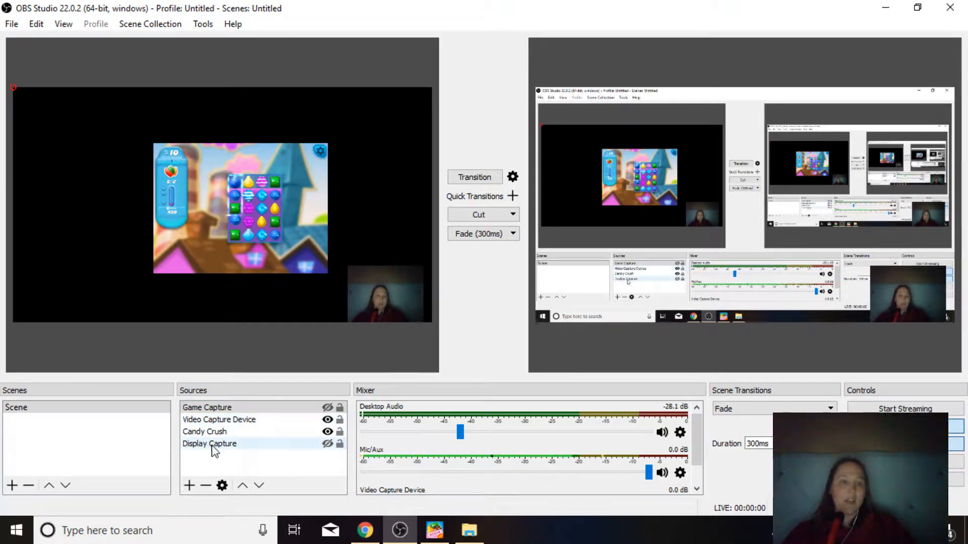
click(297, 409)
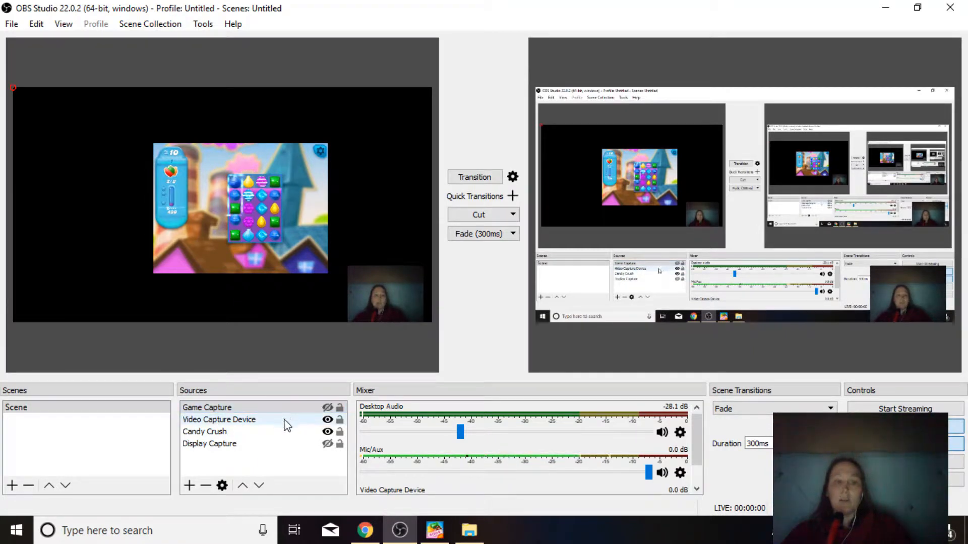
Add a second Video Capture Device source with the default name, cancel its properties dialog and hide the source.
click(189, 487)
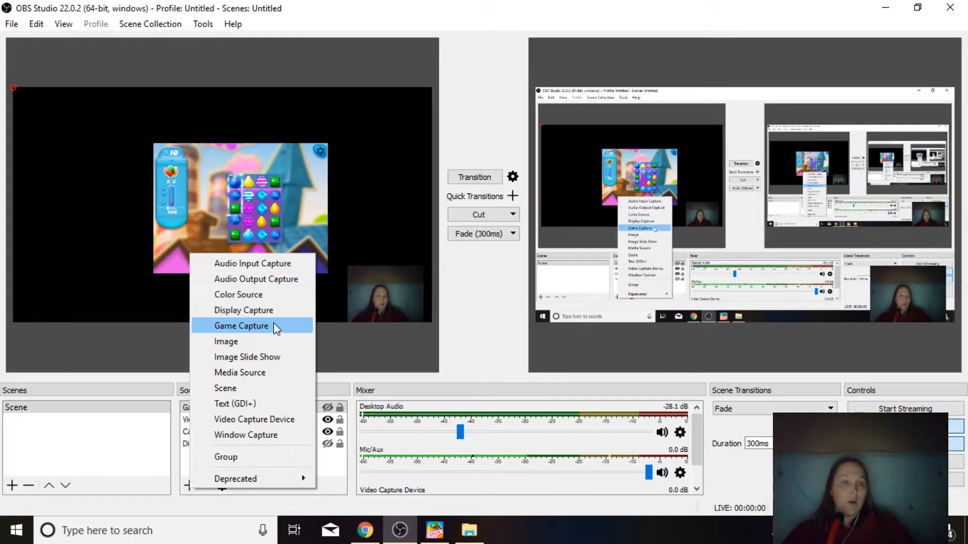
click(263, 425)
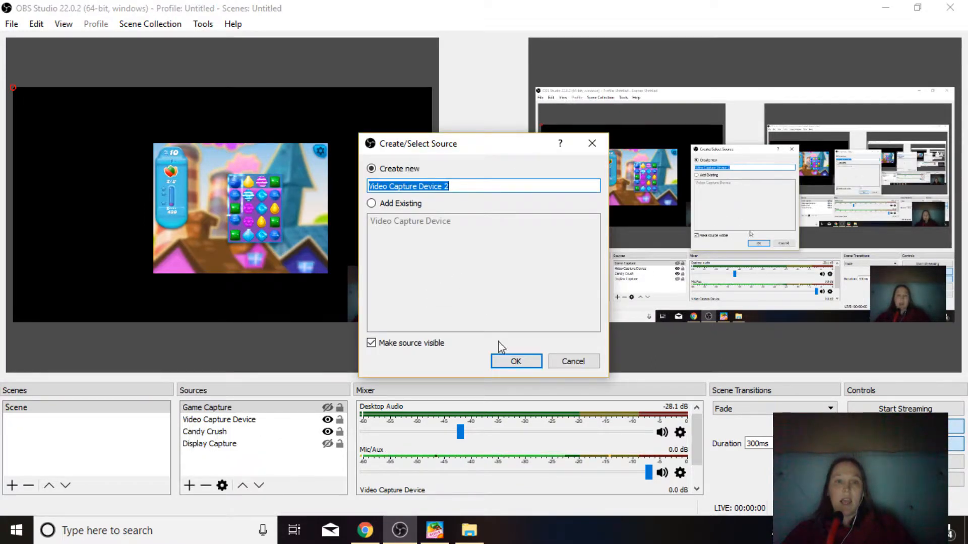
click(526, 367)
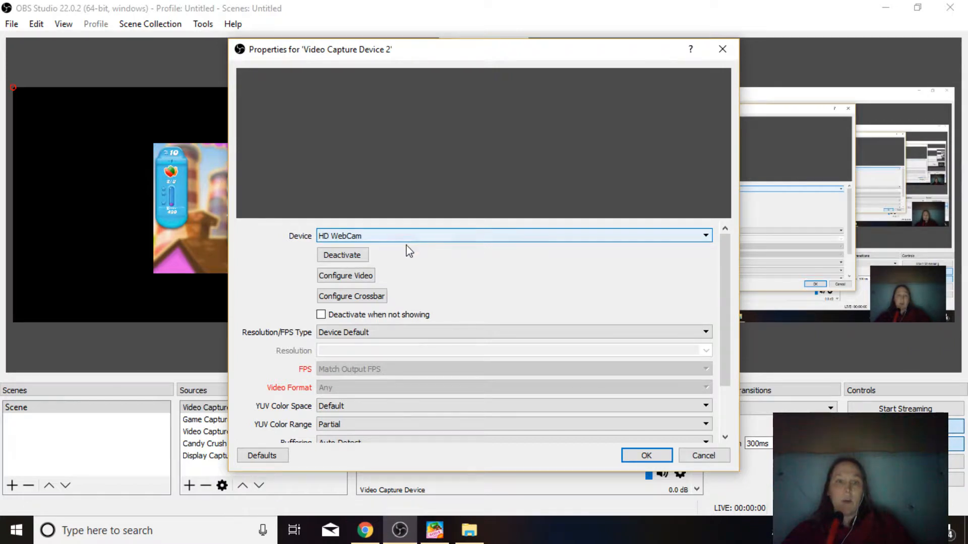
click(357, 236)
click(356, 236)
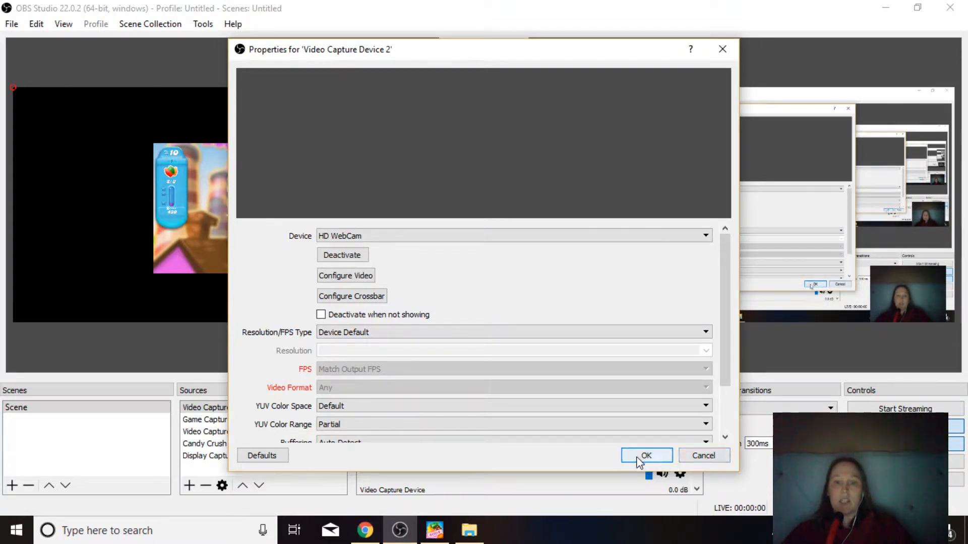
click(703, 458)
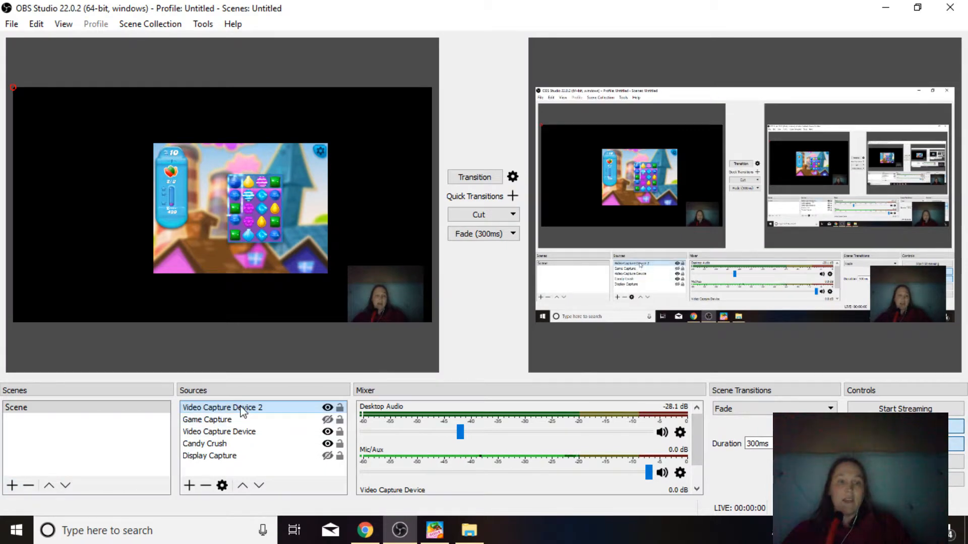
click(327, 407)
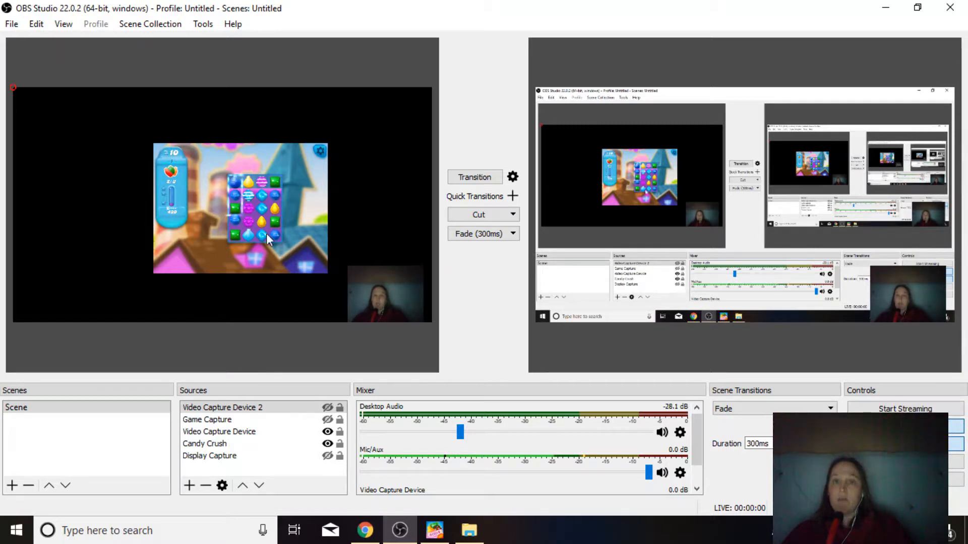
Move the Candy Crush capture toward the canvas's lower left, and show the Display Capture source briefly before hiding it again.
drag(195, 148, 135, 183)
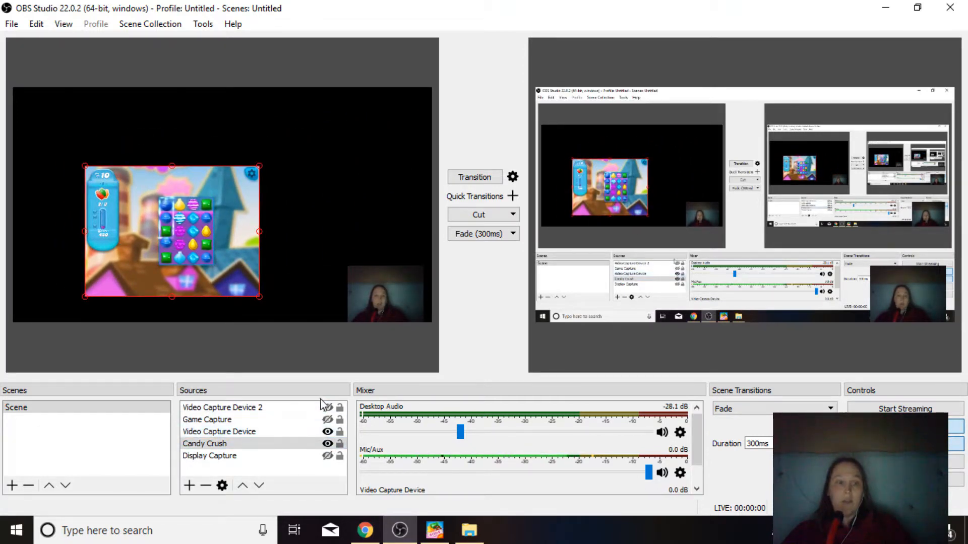
click(327, 455)
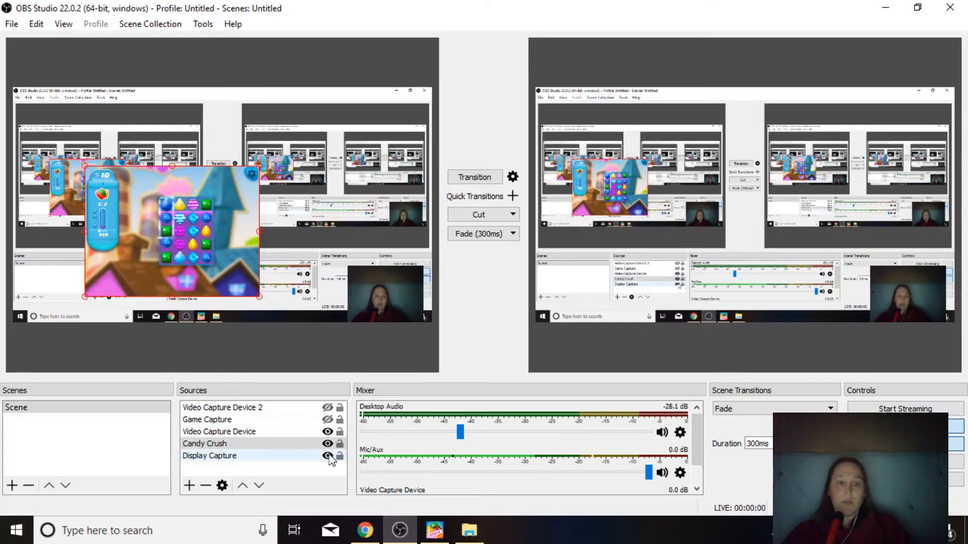
click(328, 456)
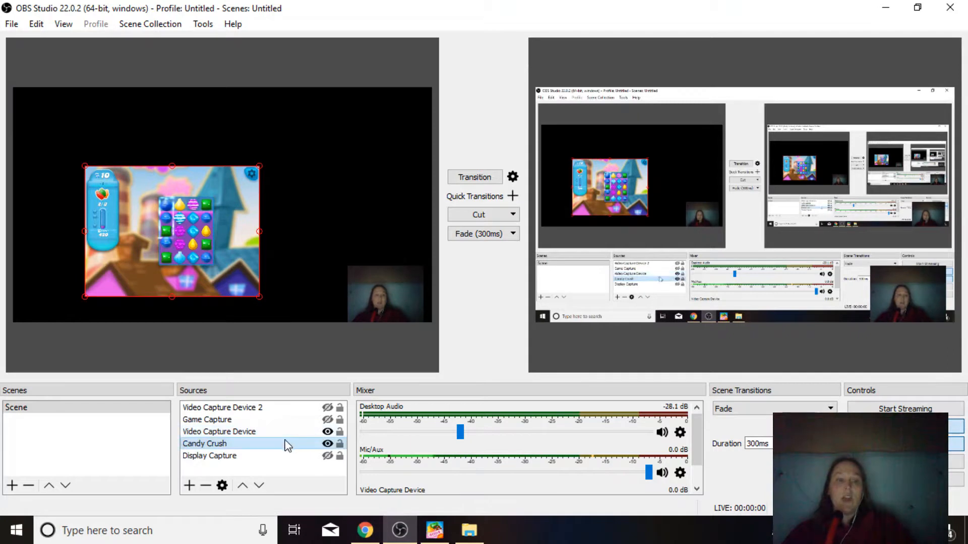
Move the Candy Crush capture into the lower-right corner and reorder it above the webcam source and back below it.
drag(198, 195, 365, 216)
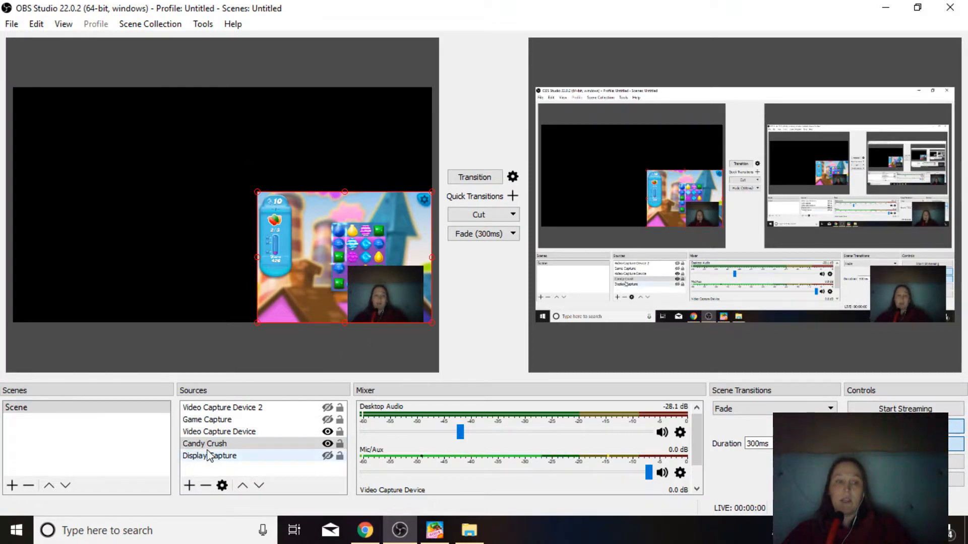
drag(208, 447, 212, 432)
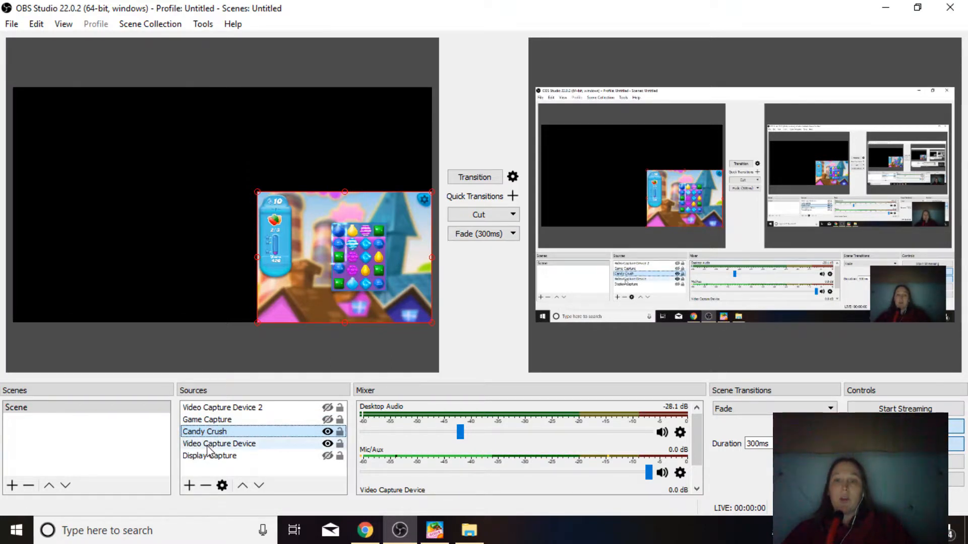
drag(209, 449, 208, 433)
Move the Candy Crush capture back near the canvas centre, enlarge it from its lower-right corner and shift it slightly up and left.
drag(354, 226, 226, 171)
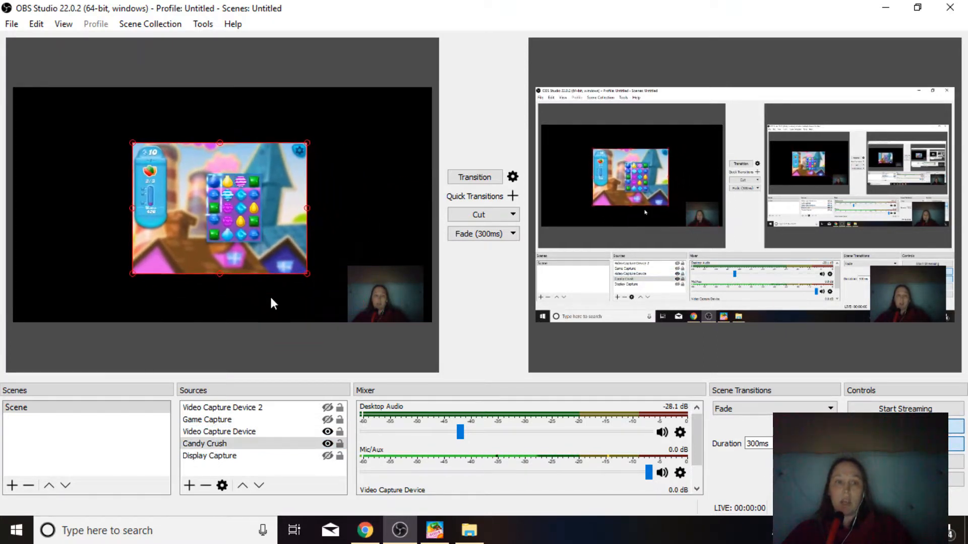
drag(307, 273, 374, 291)
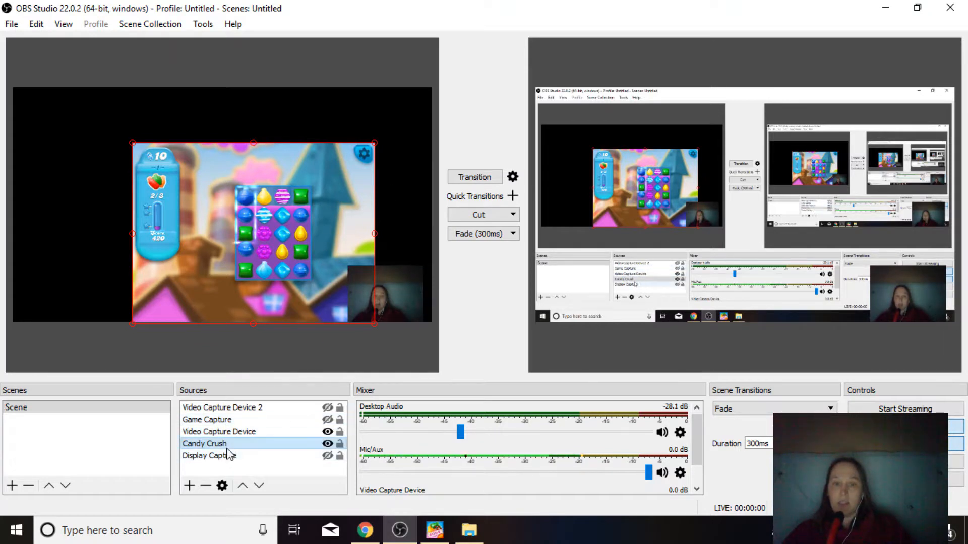
drag(252, 247, 239, 227)
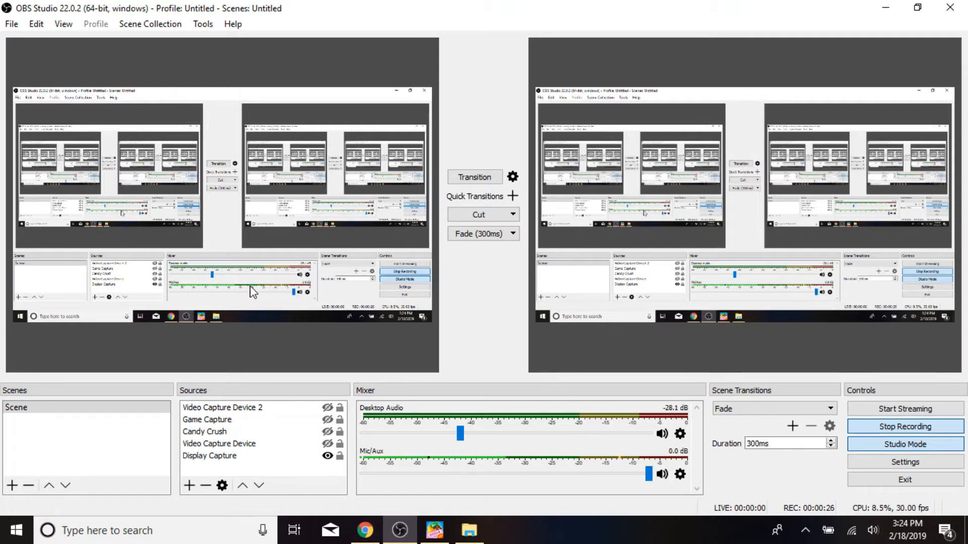
Show the folder containing the saved recordings, look through its files and close it.
click(11, 25)
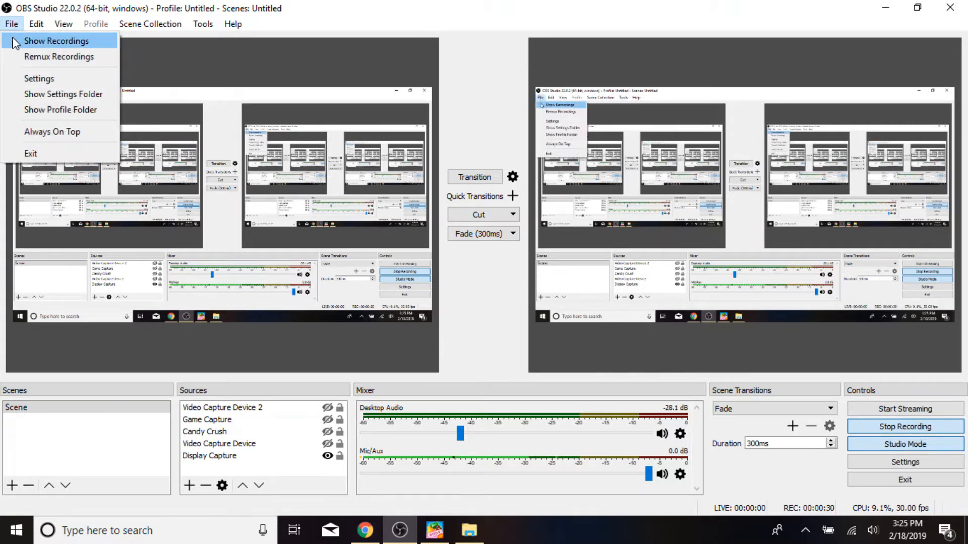
click(20, 41)
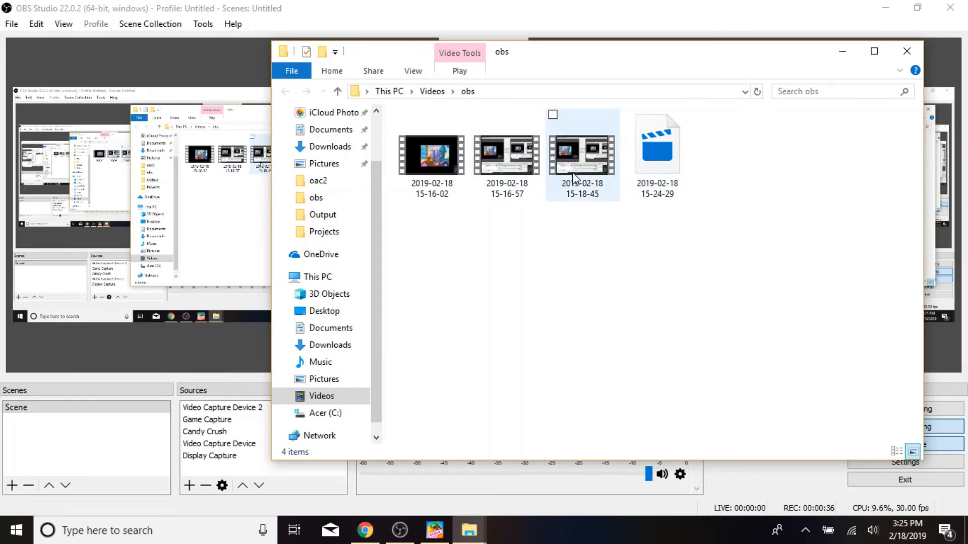
click(907, 51)
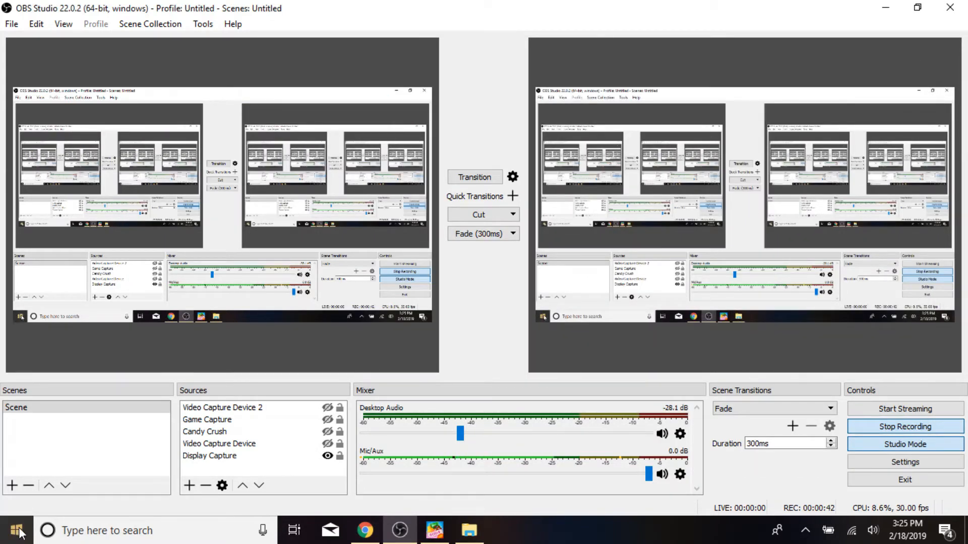
Check the recording path and format in the Output settings and close the settings without changes.
click(11, 24)
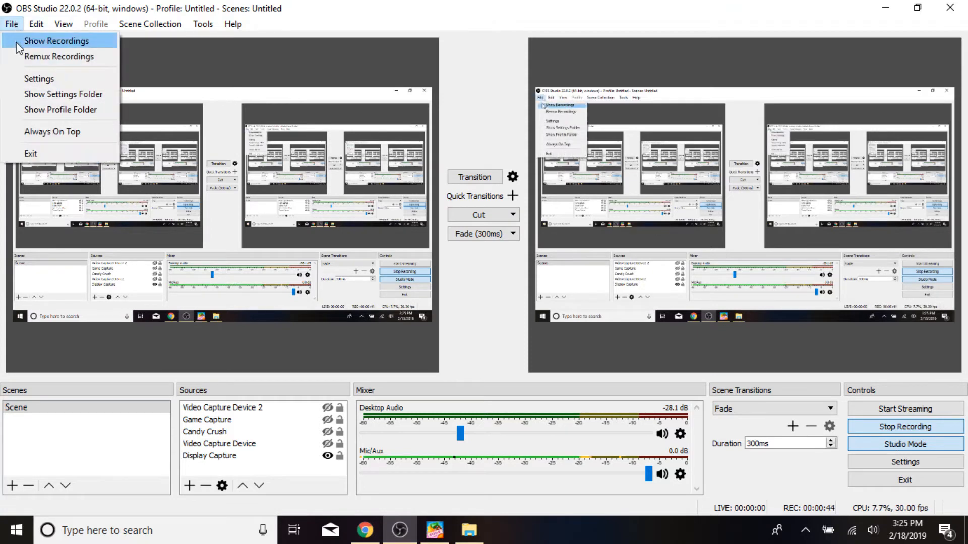
click(21, 77)
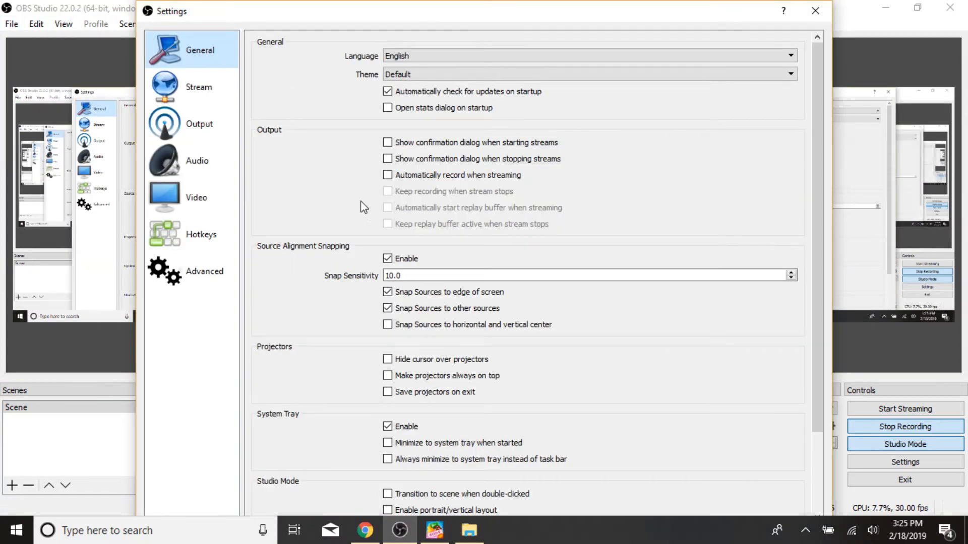
click(179, 126)
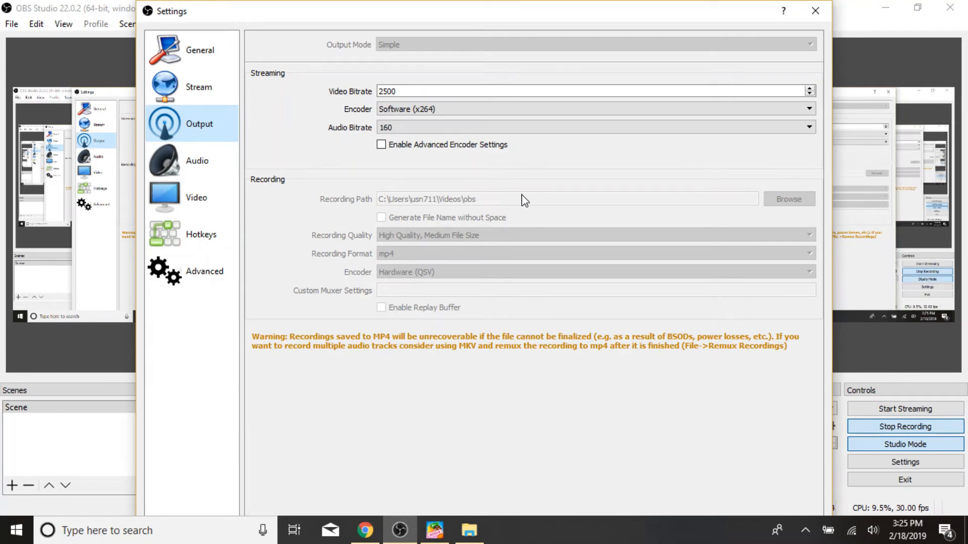
click(817, 12)
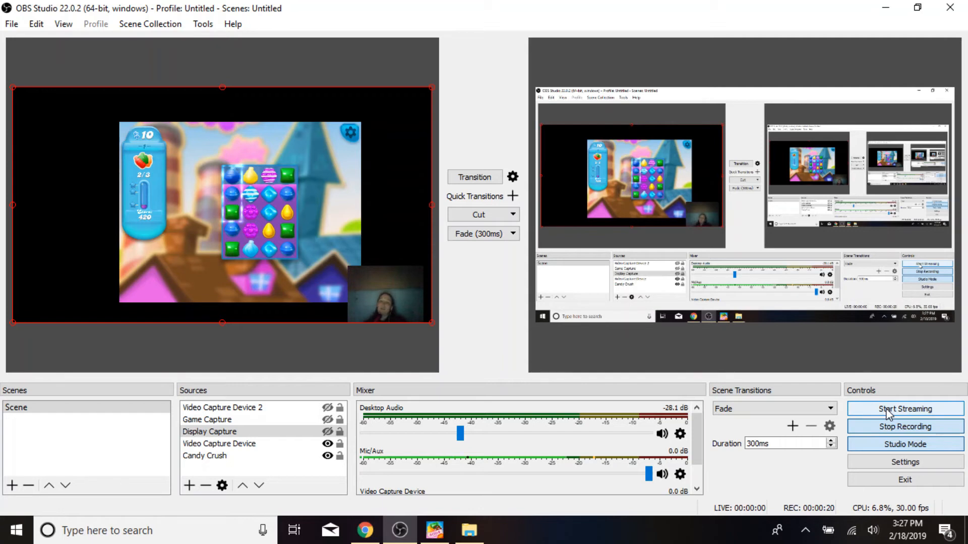
Transition the preview with the game and webcam to the live output, and swap the first column's third and fourth candies in Candy Crush.
click(475, 177)
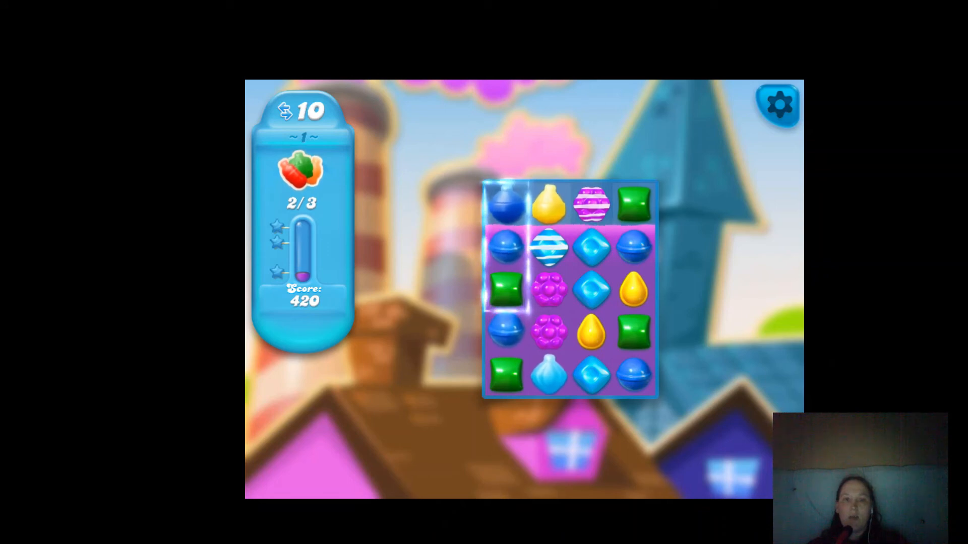
drag(506, 331, 506, 290)
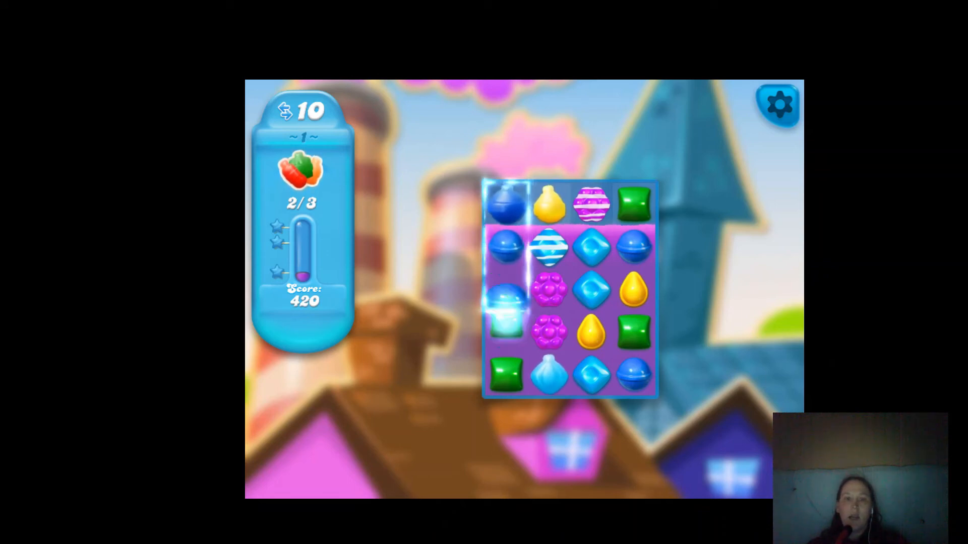